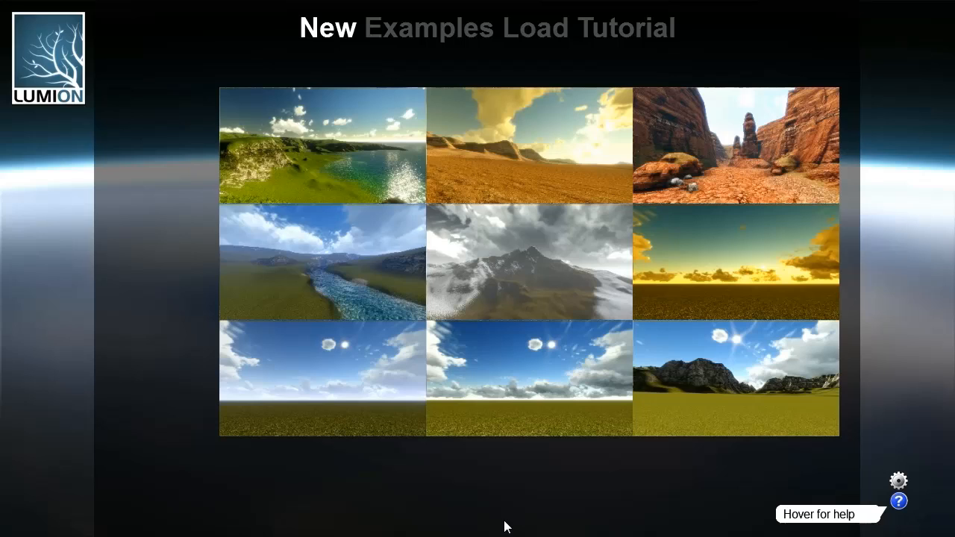
Step: Start a new scene from the Coastline landscape
mouse_move(299, 183)
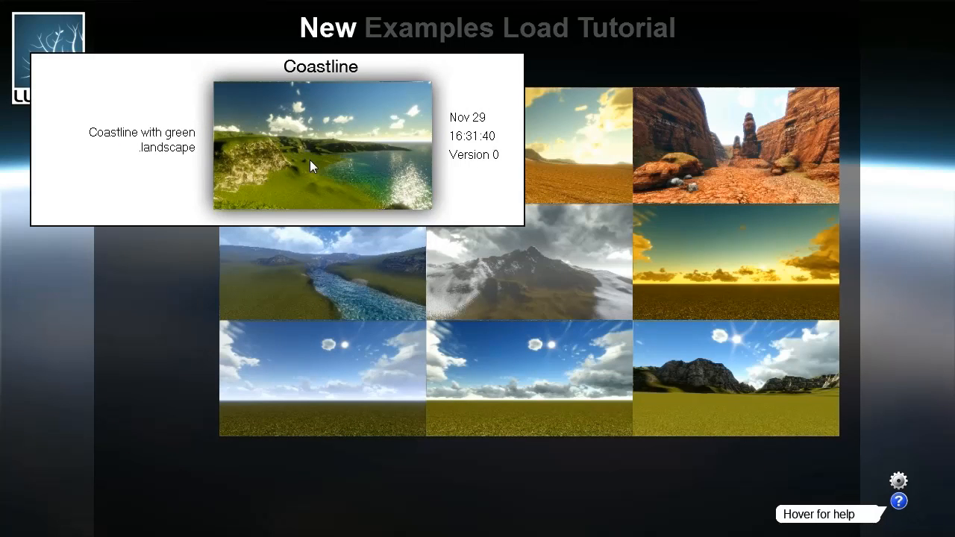
left_click(310, 159)
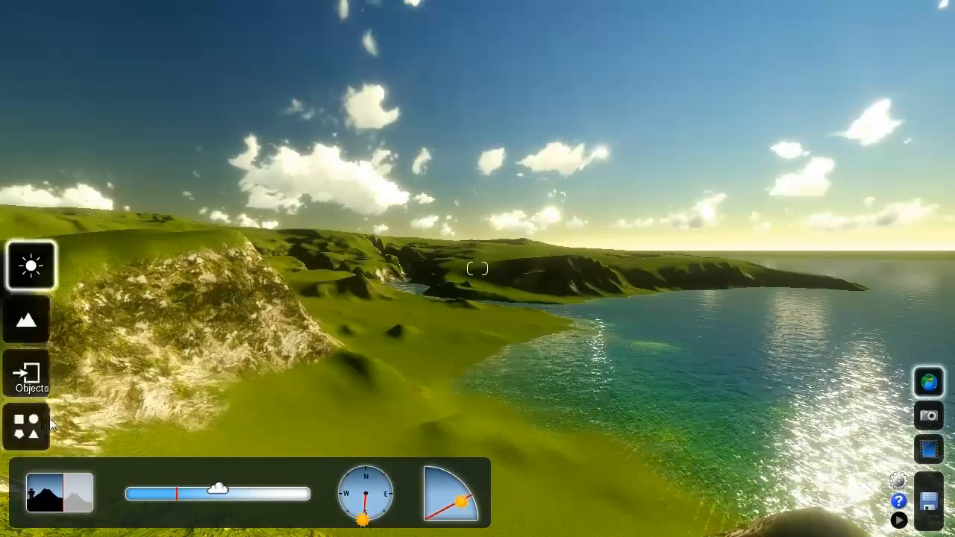
Step: Place a single tree on the grass at the foot of the rocky slope
left_click(31, 427)
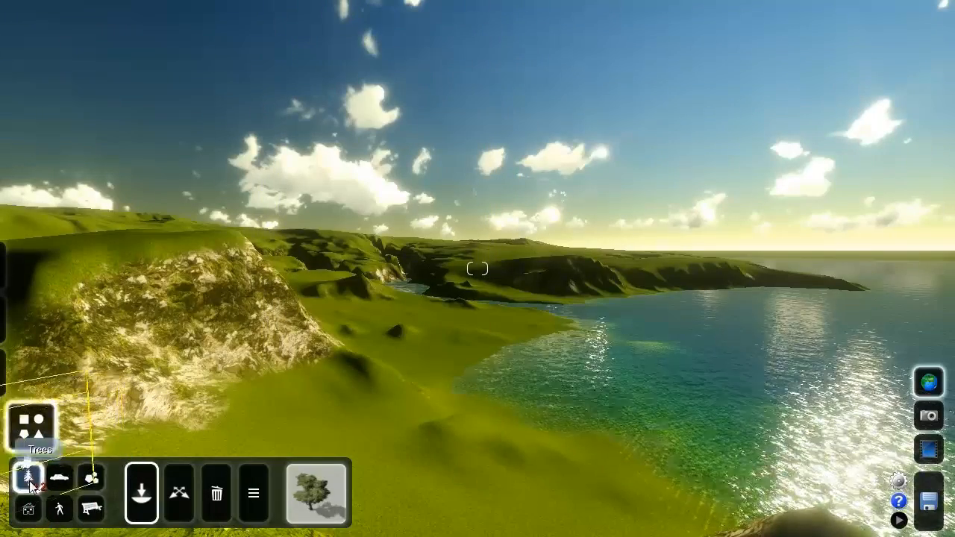
right_click_drag(449, 420, 450, 507)
key("w")
right_click_drag(477, 268, 194, 381)
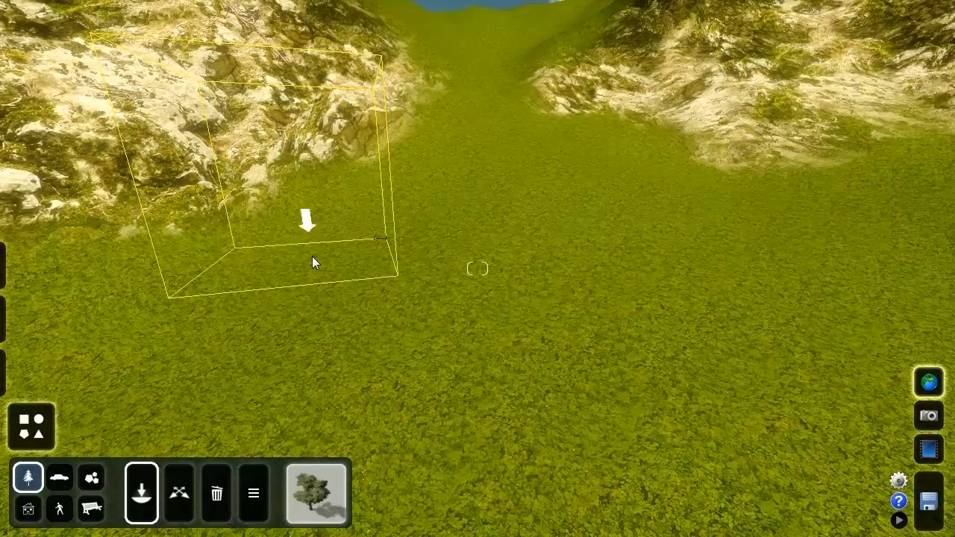
left_click(312, 256)
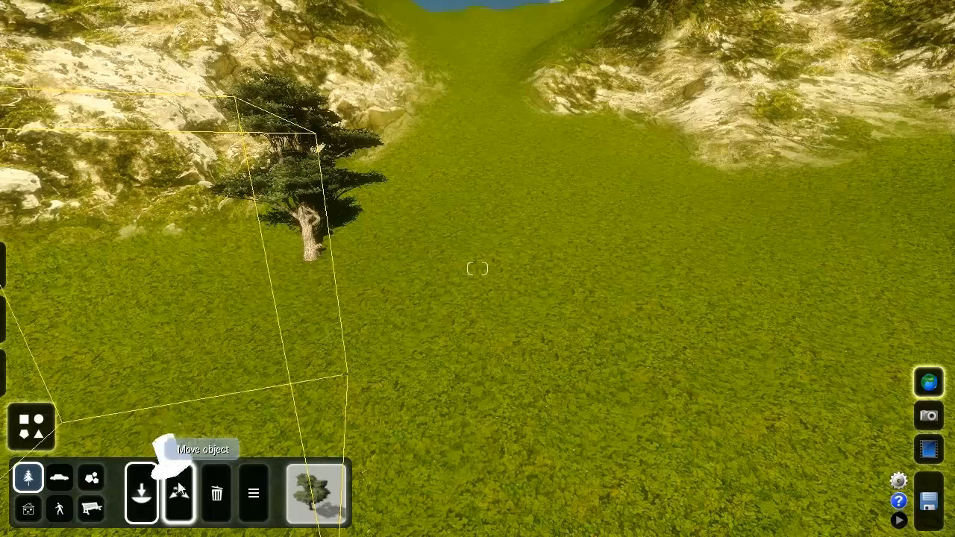
Step: Move the placed tree forward across the grass, away from the rocks, and delete it
left_click(184, 485)
left_click_drag(308, 274, 369, 368)
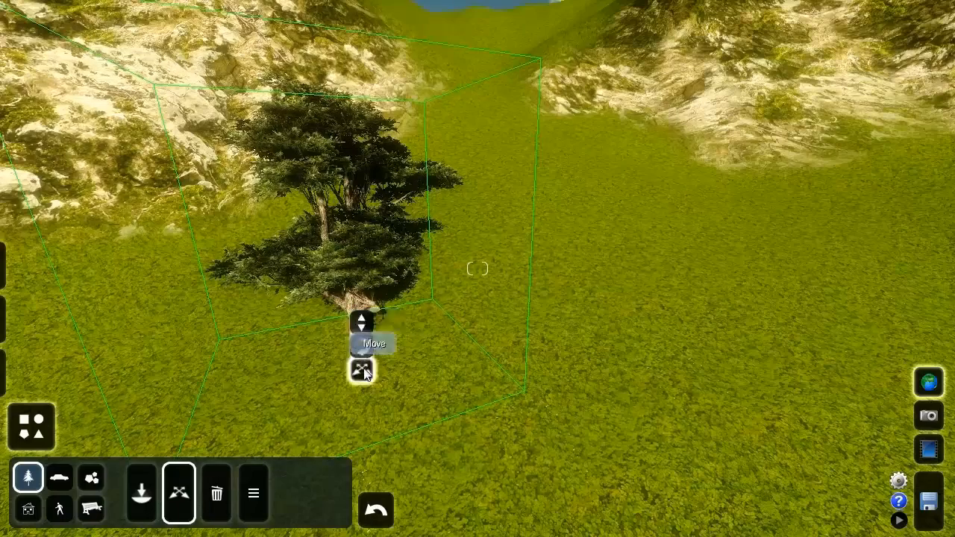
left_click_drag(364, 373, 307, 358)
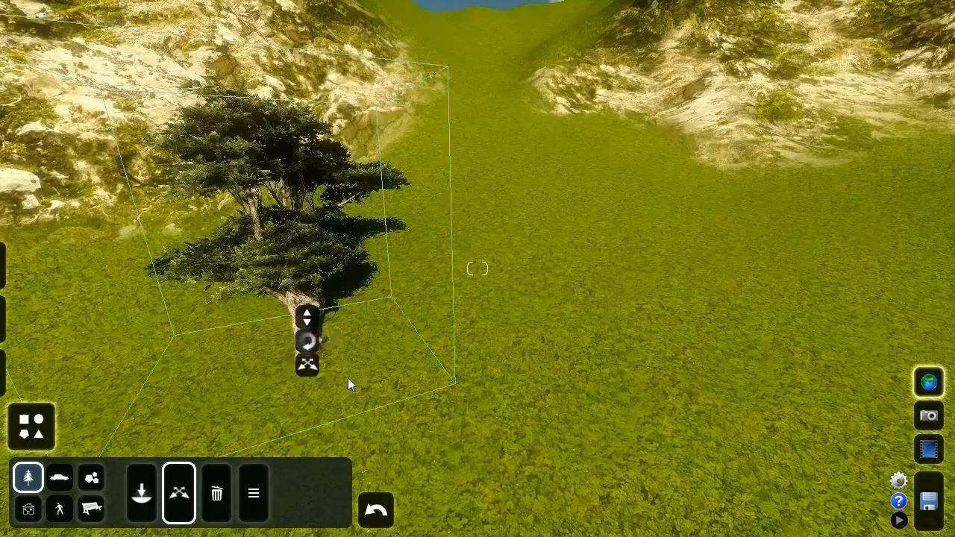
left_click(217, 492)
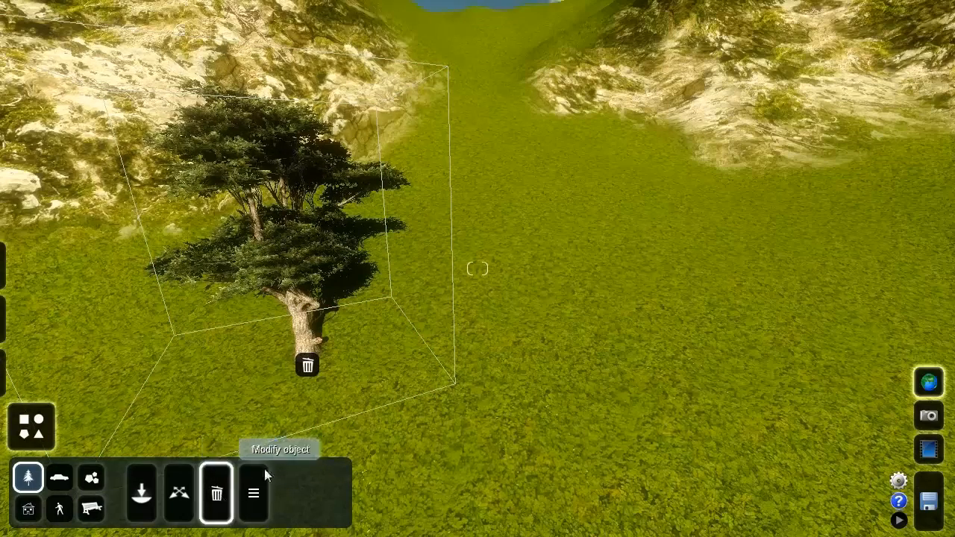
left_click(307, 365)
Step: Place five trees spread over the grass between the rocky slopes, with the last one in the middle foreground
left_click(141, 492)
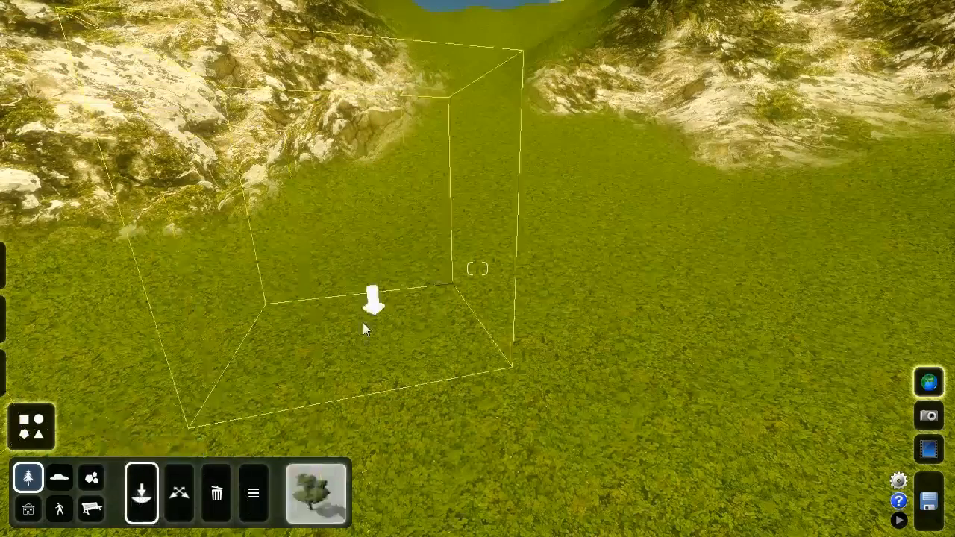
left_click(300, 307)
left_click(437, 237)
left_click(633, 266)
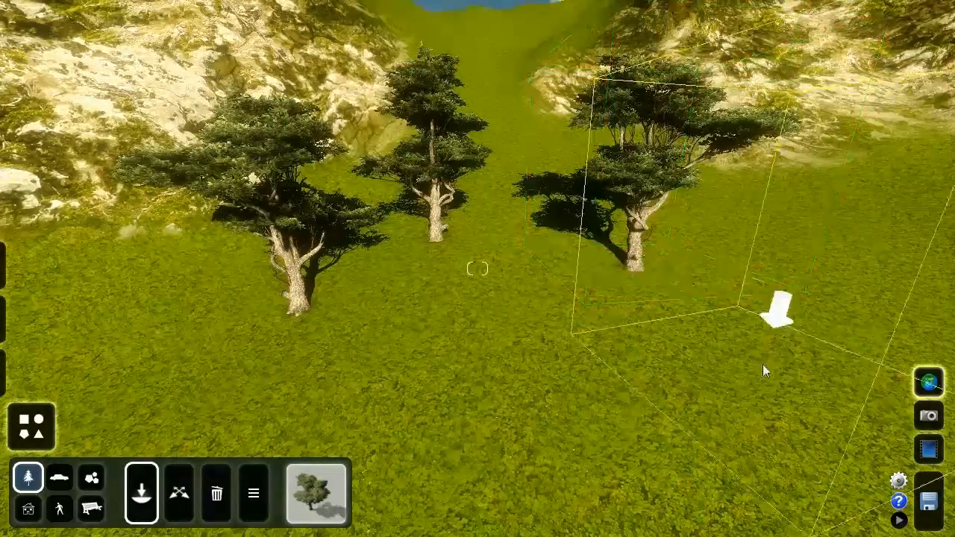
left_click(763, 371)
left_click(420, 394)
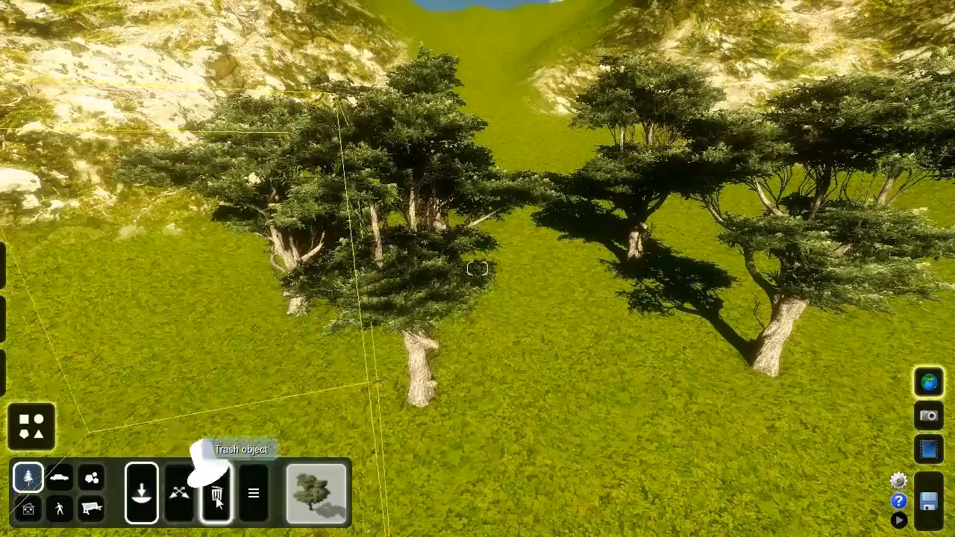
Step: Delete the tree in the middle foreground and keep trees as the active object category
left_click(217, 496)
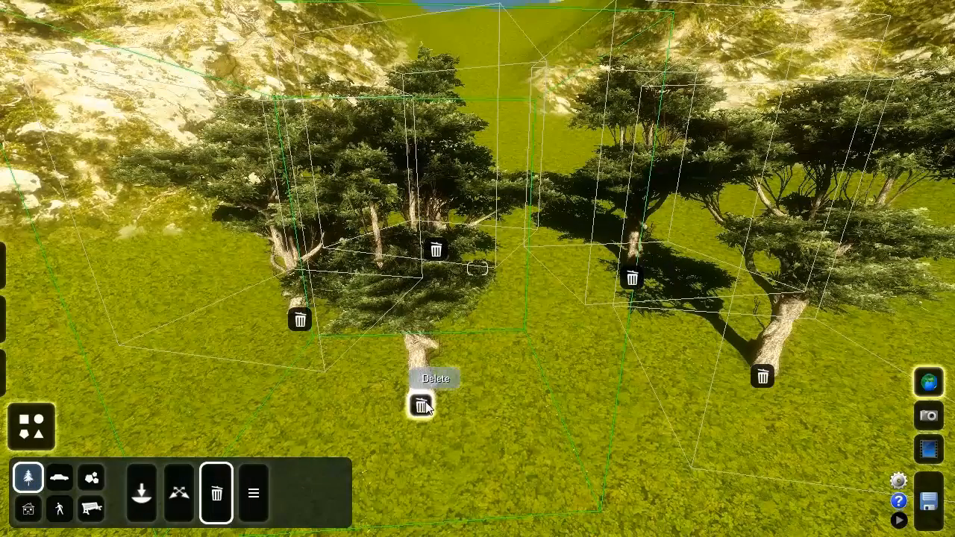
left_click(423, 405)
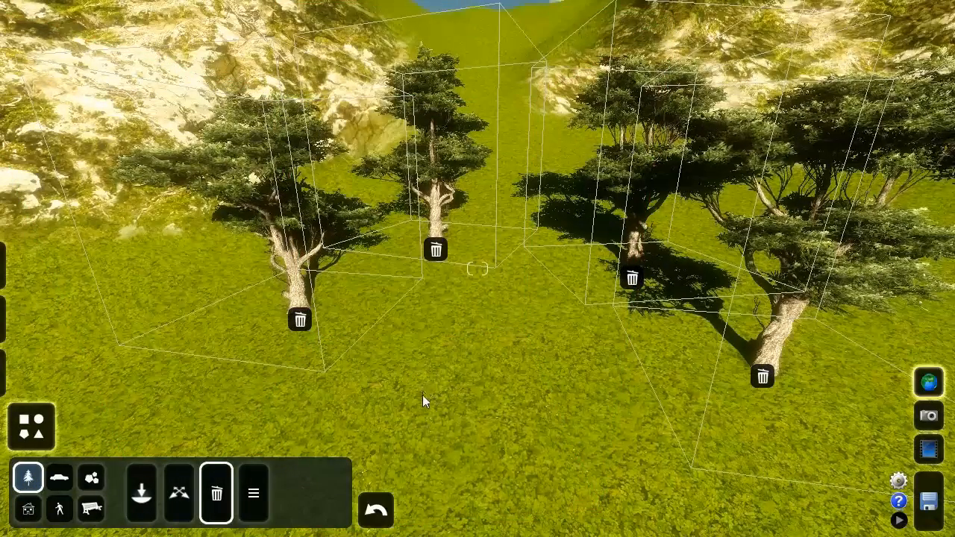
left_click(61, 476)
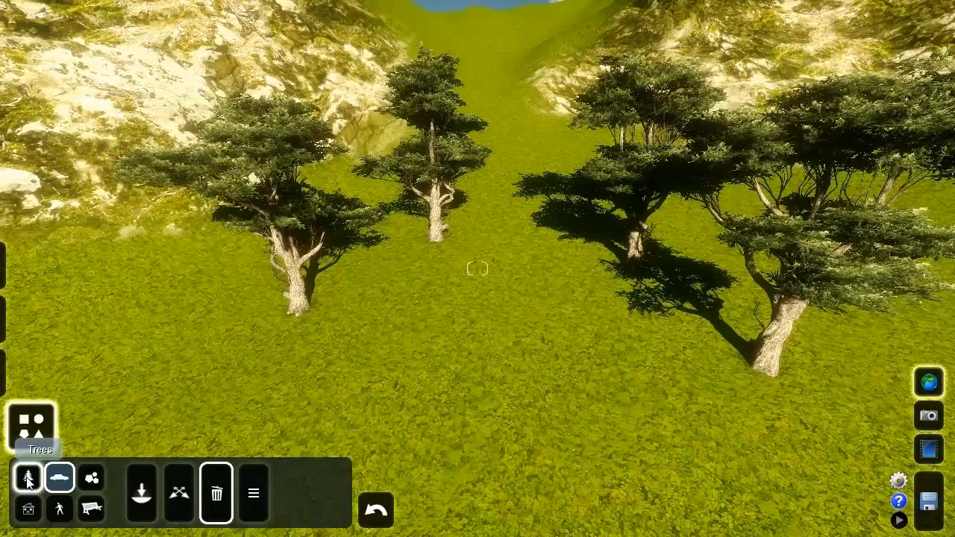
left_click(28, 478)
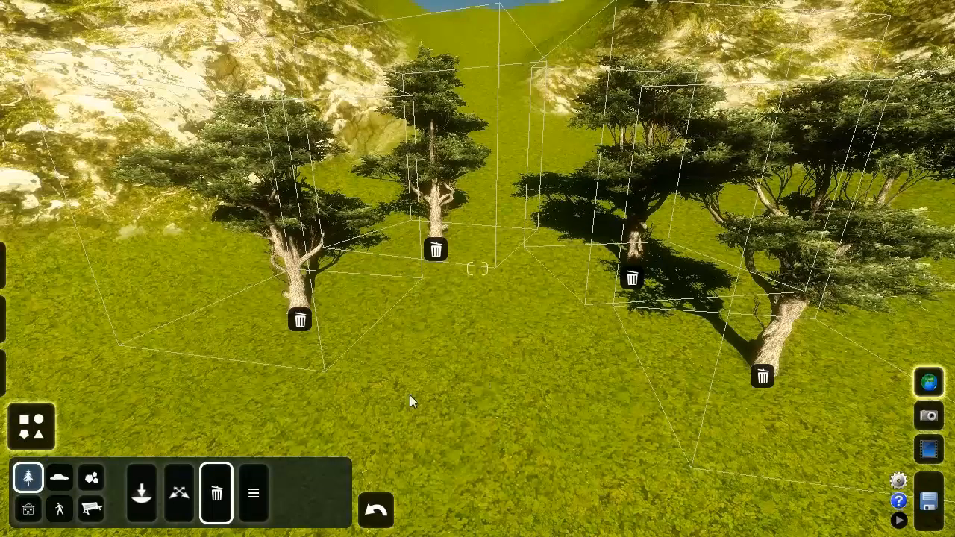
Step: Select all trees similar to the leftmost one using its modify options
left_click(254, 494)
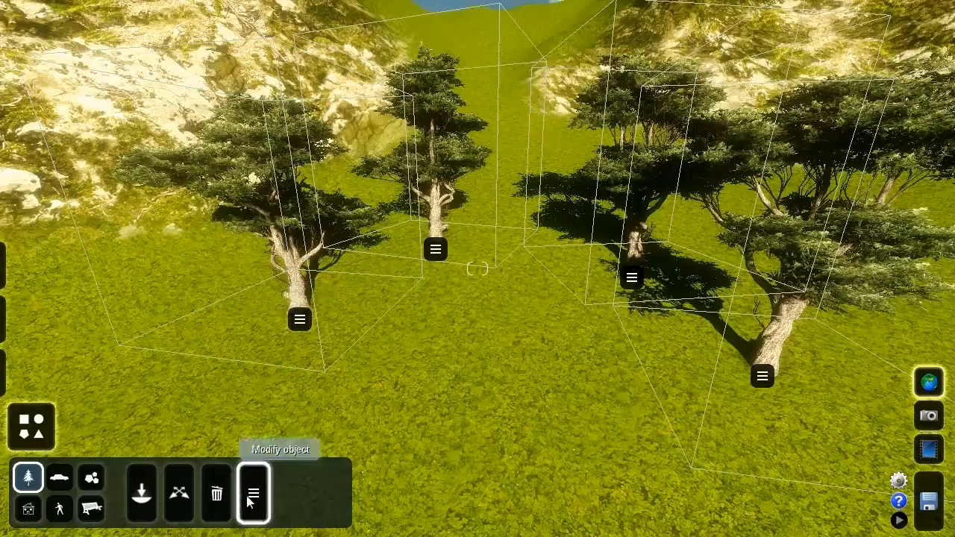
left_click(301, 319)
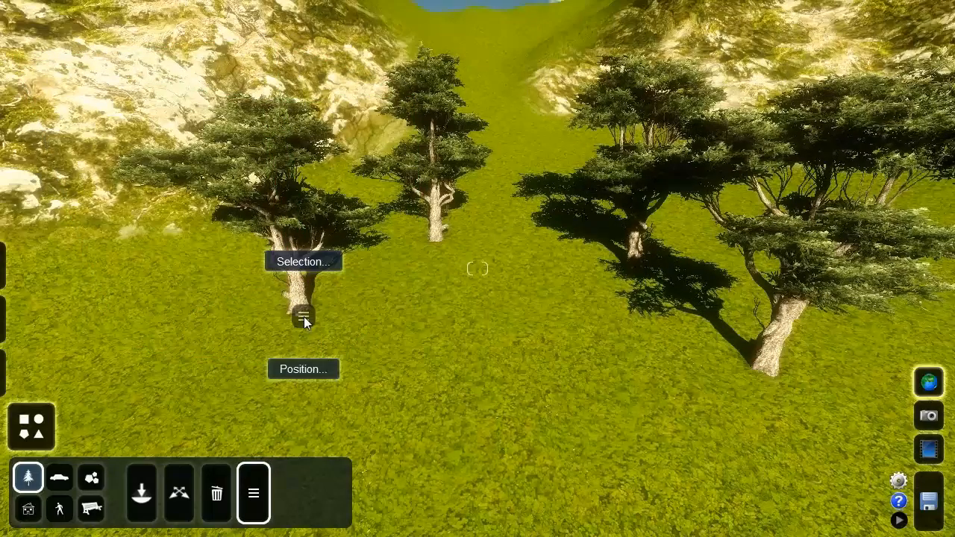
left_click(293, 262)
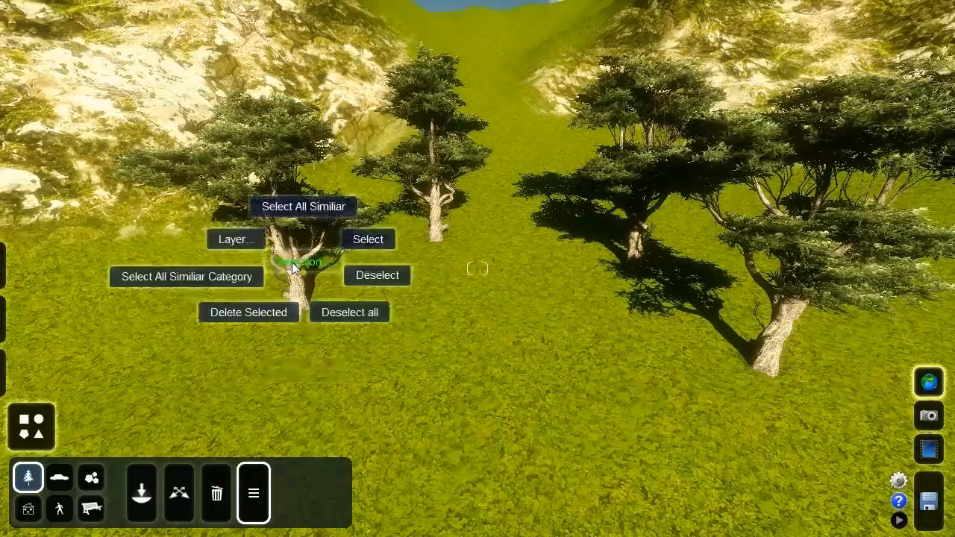
left_click(294, 206)
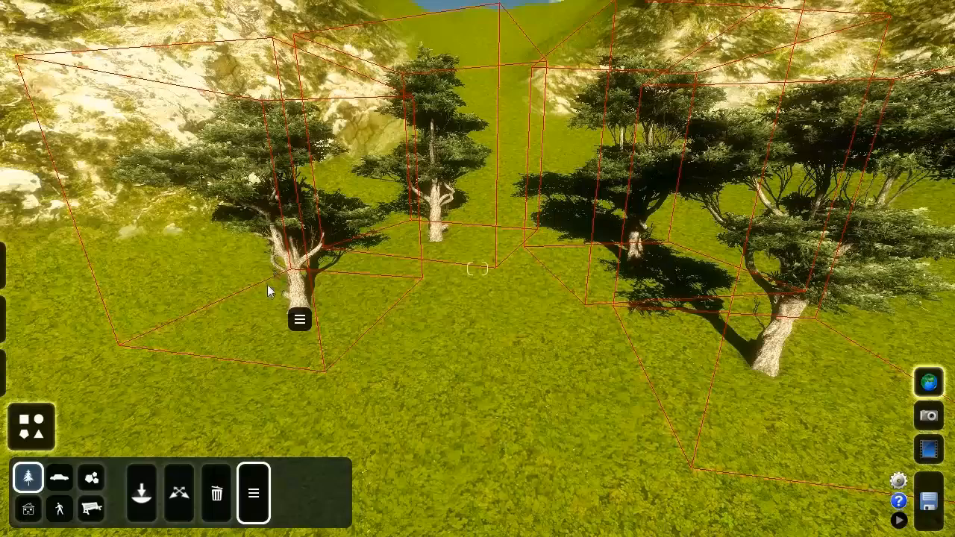
Step: Space the selected trees evenly in a row
left_click(300, 319)
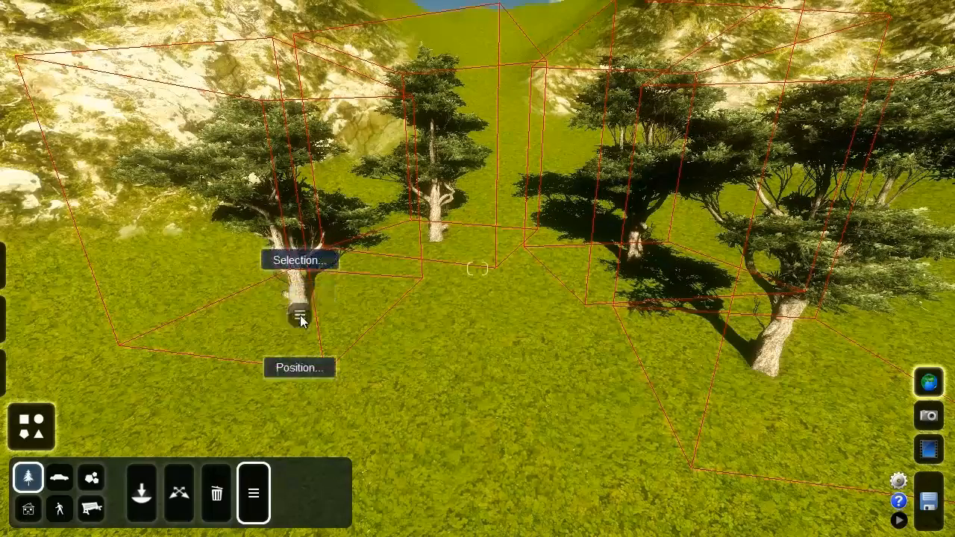
left_click(301, 366)
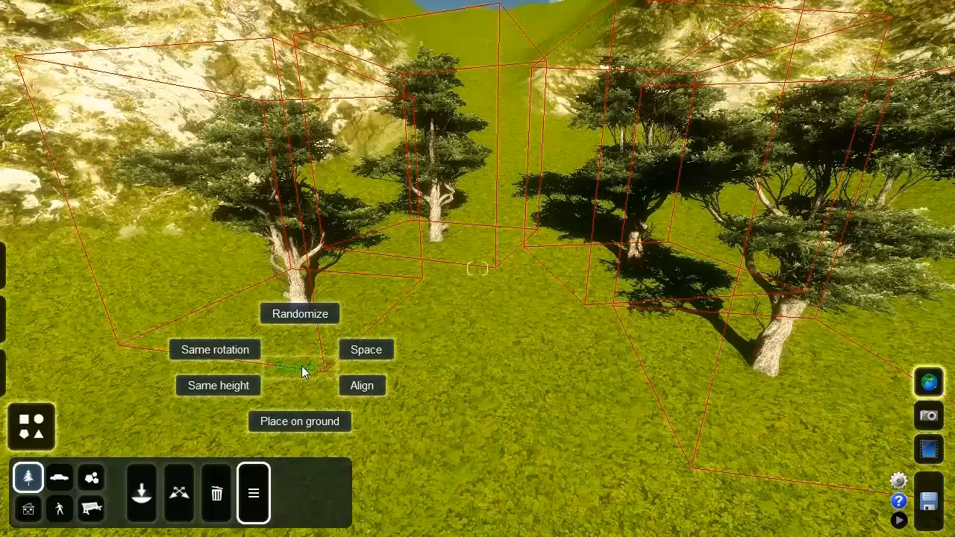
left_click(358, 349)
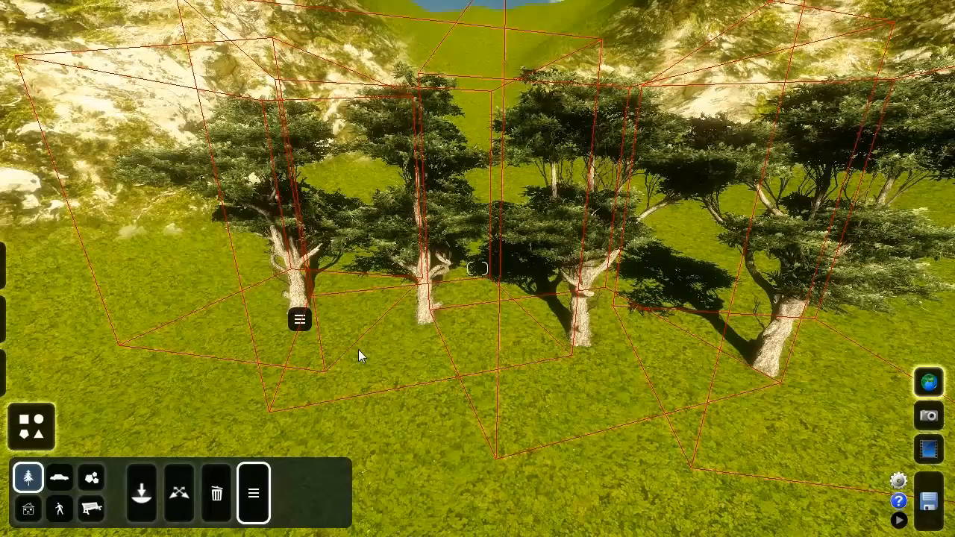
Step: Remove the leftmost tree from the selection, and deselect all the remaining trees
left_click(300, 320)
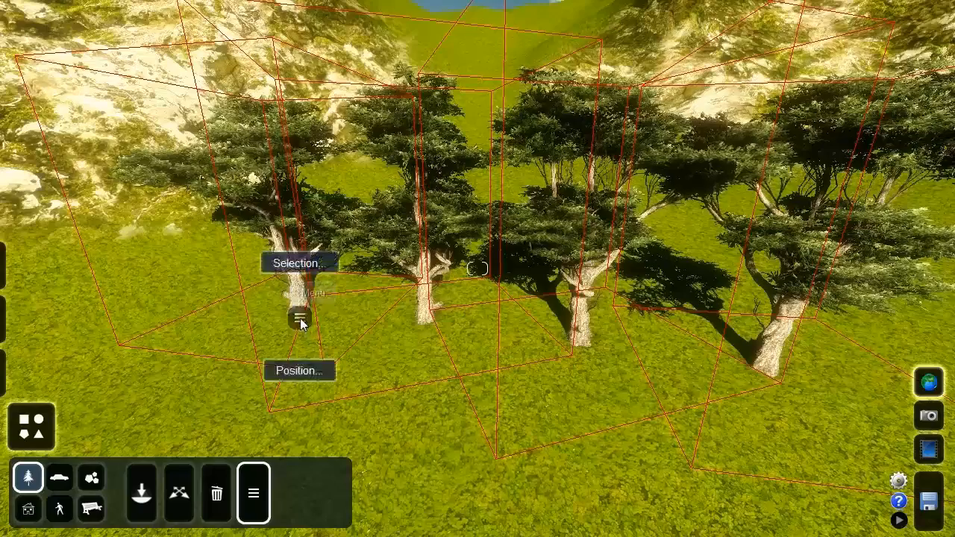
left_click(295, 274)
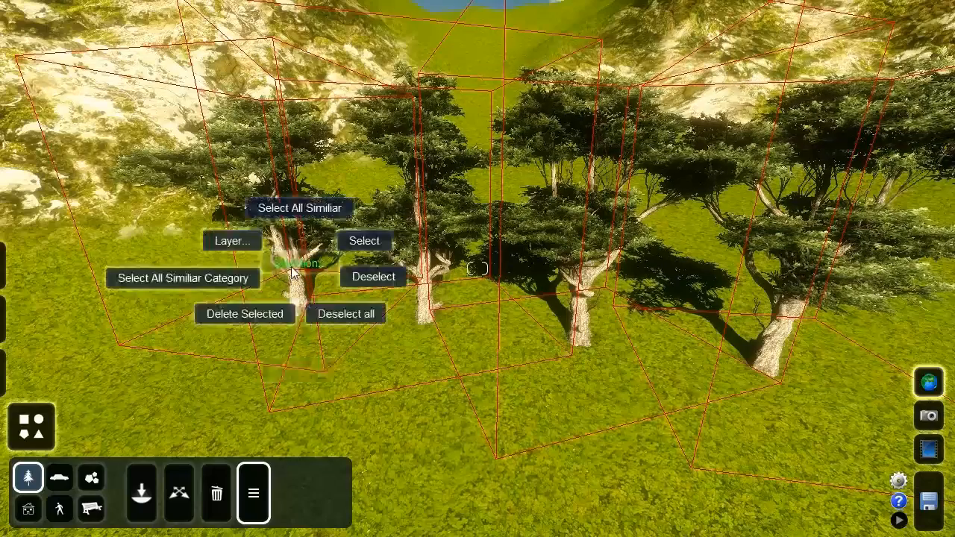
left_click(361, 277)
left_click(301, 312)
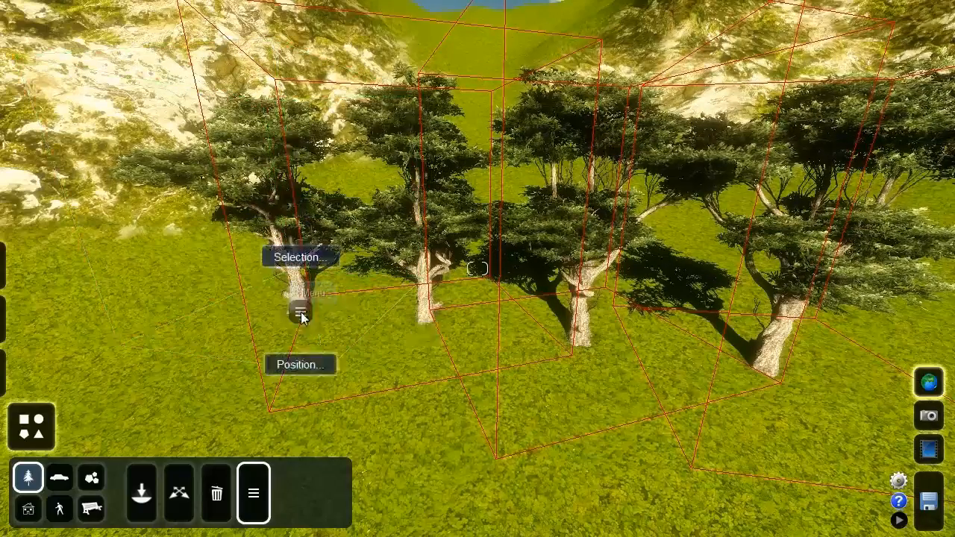
left_click(297, 258)
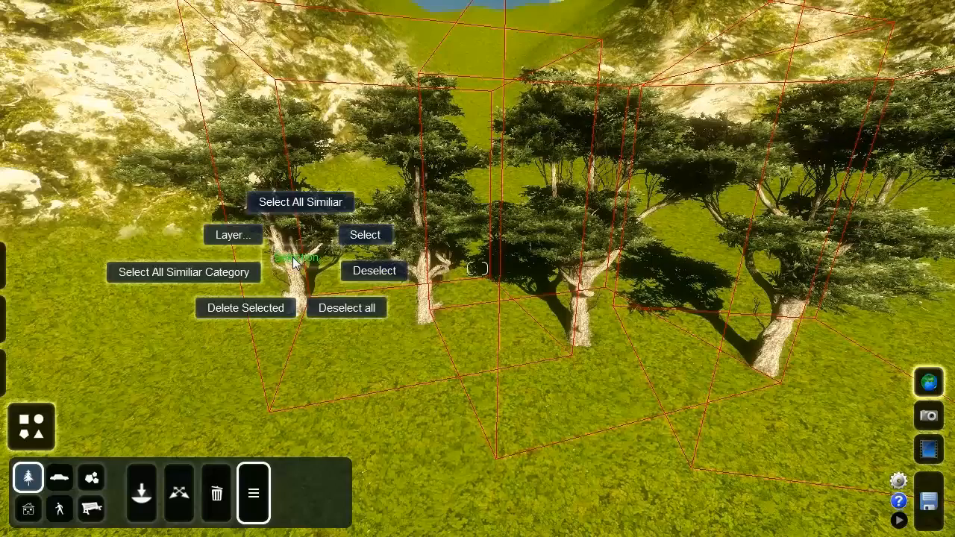
left_click(349, 307)
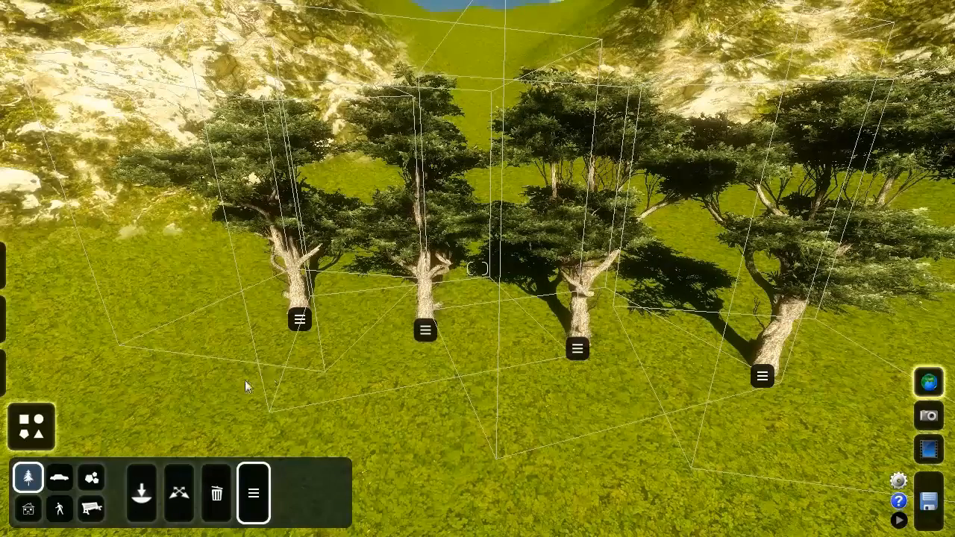
Step: Place the brick house with the orange roof from the building library on the grass in front of the tree row
left_click(30, 512)
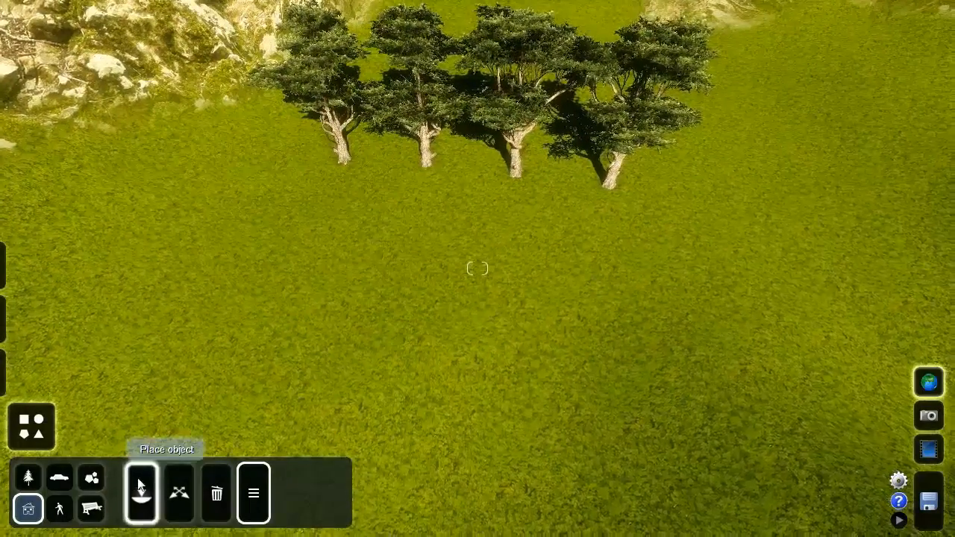
left_click(140, 487)
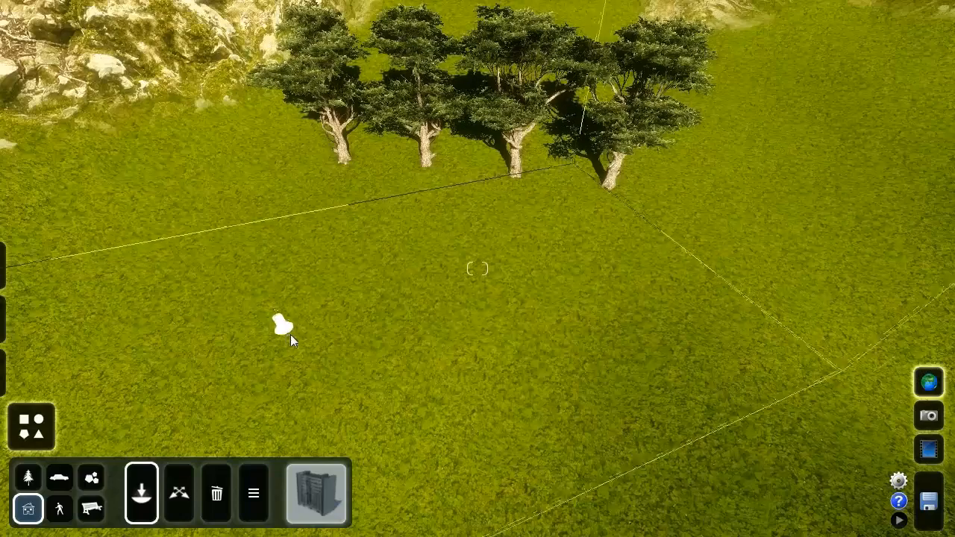
left_click(308, 487)
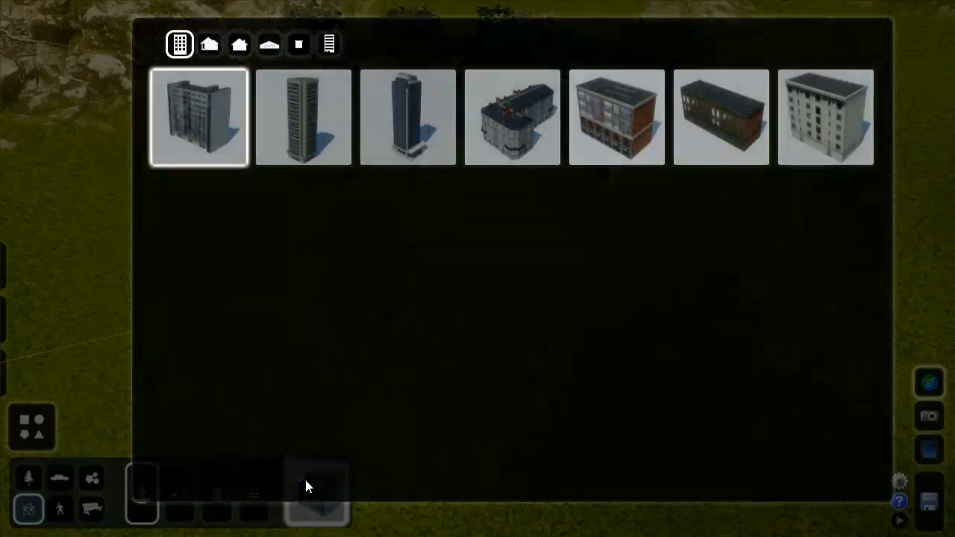
left_click(239, 46)
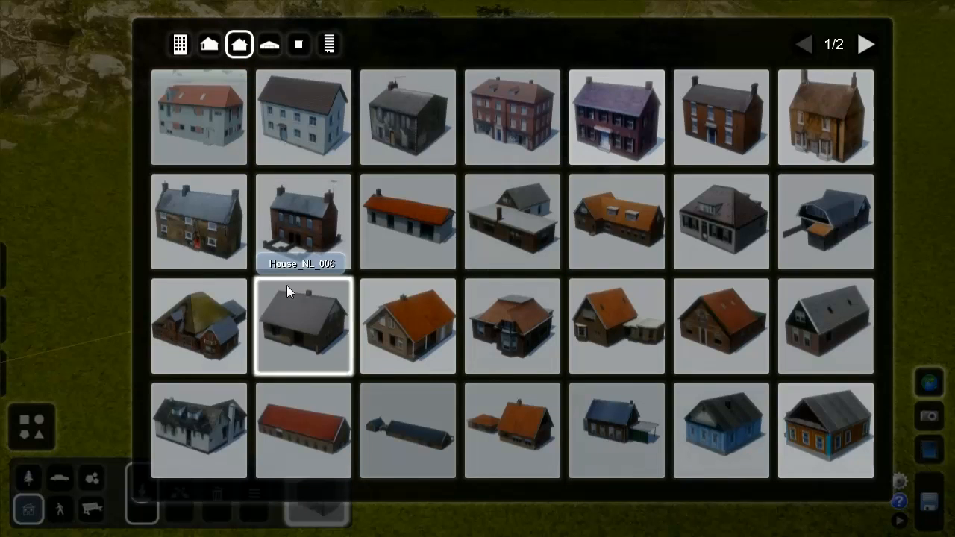
left_click(402, 336)
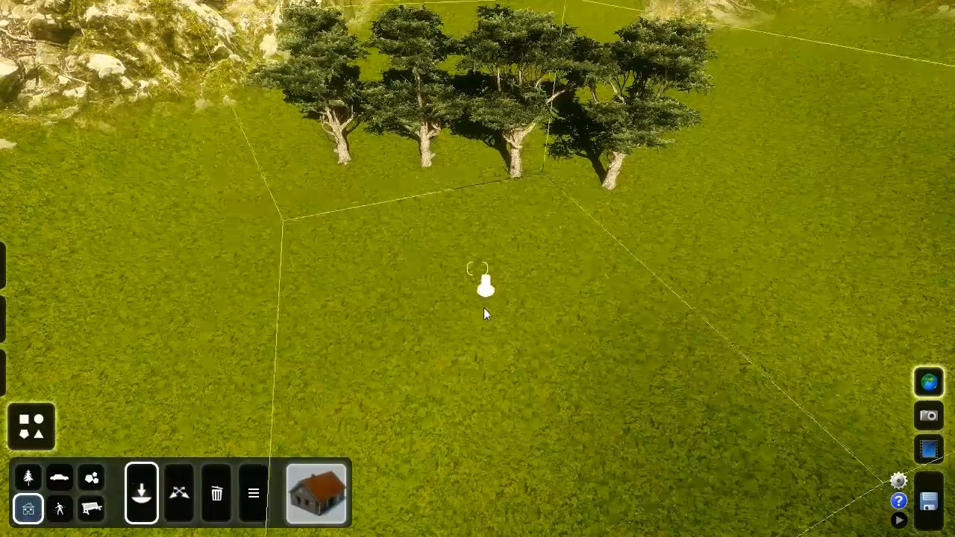
key("s")
mouse_move(477, 308)
right_mouse_down()
mouse_move(475, 321)
mouse_move(531, 371)
right_mouse_up()
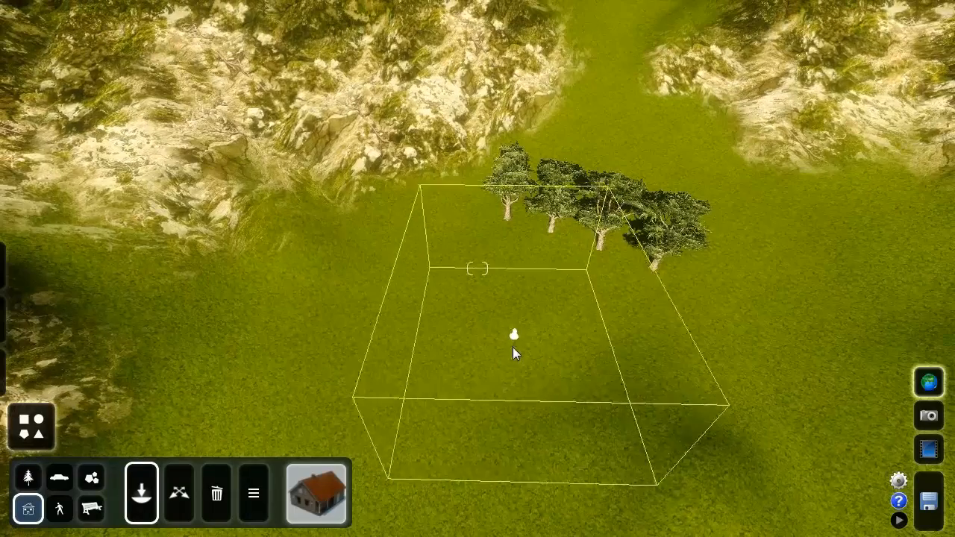
key("o")
right_click_drag(394, 336, 366, 351)
key("w")
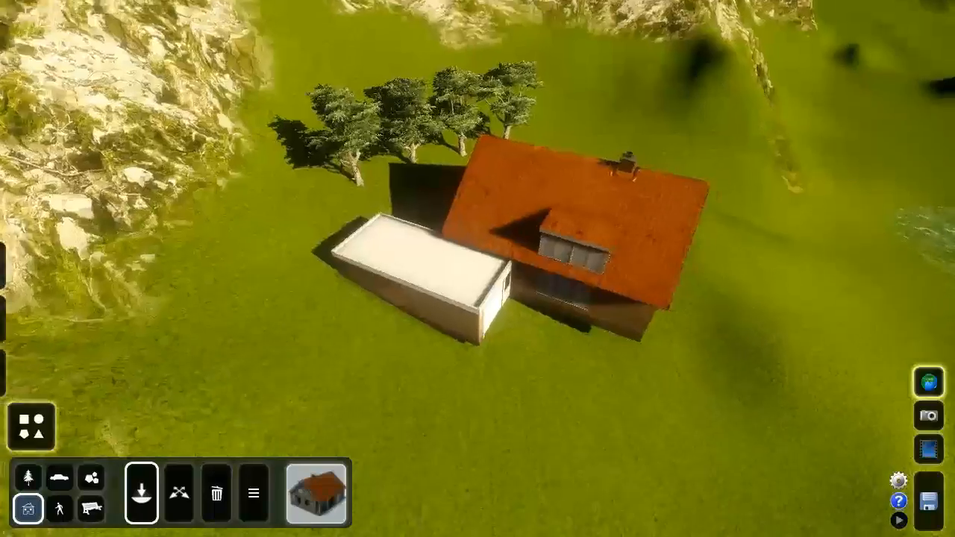
key("d")
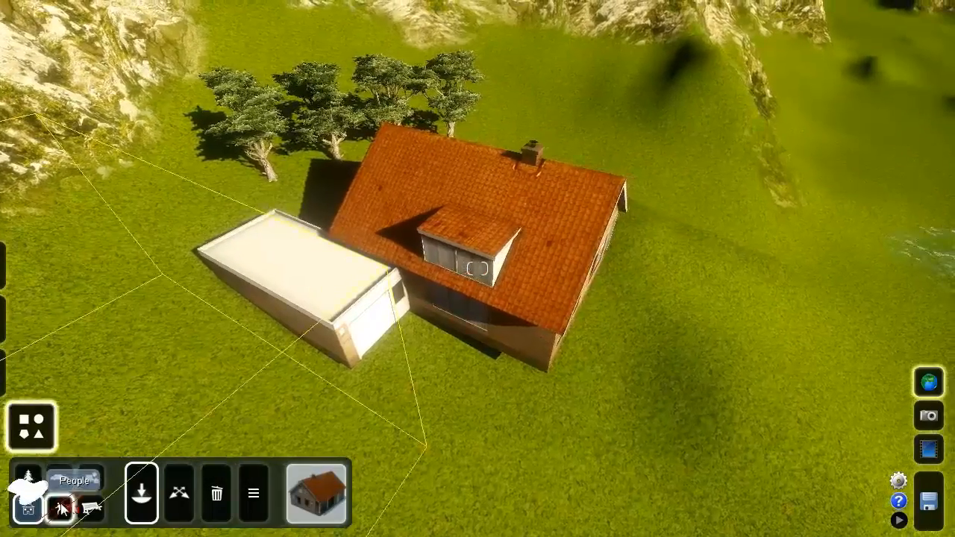
Step: Choose the Pigeon_002_Idle model from the birds in the people and animals library
left_click(62, 510)
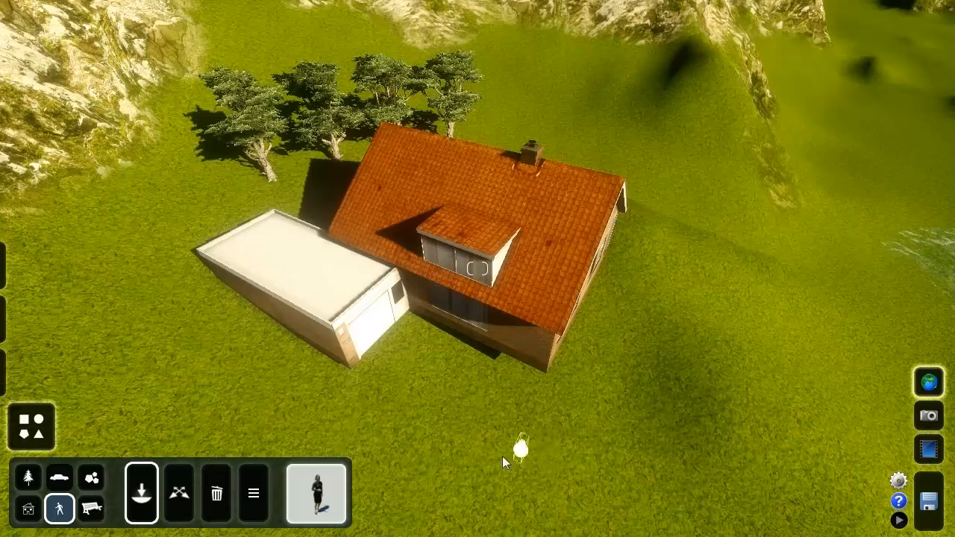
left_click(321, 492)
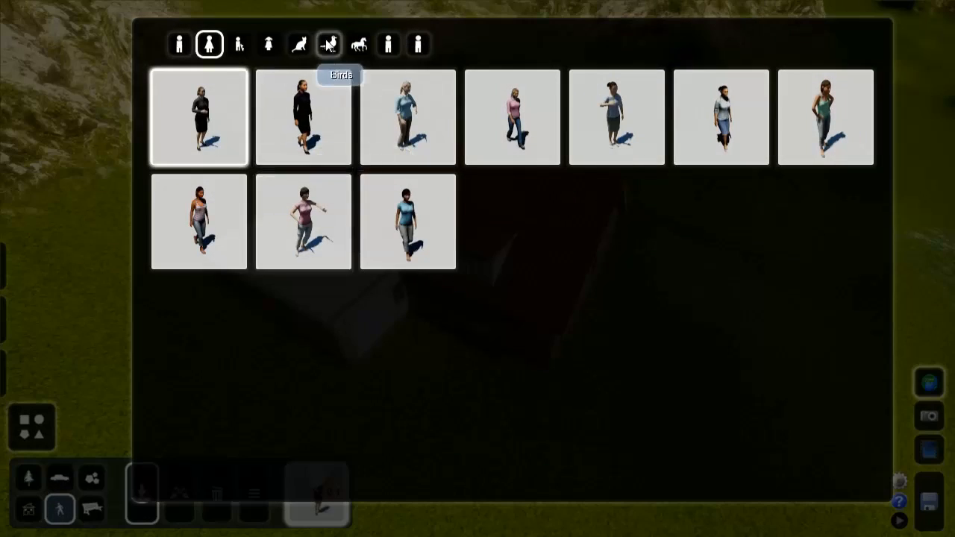
left_click(329, 44)
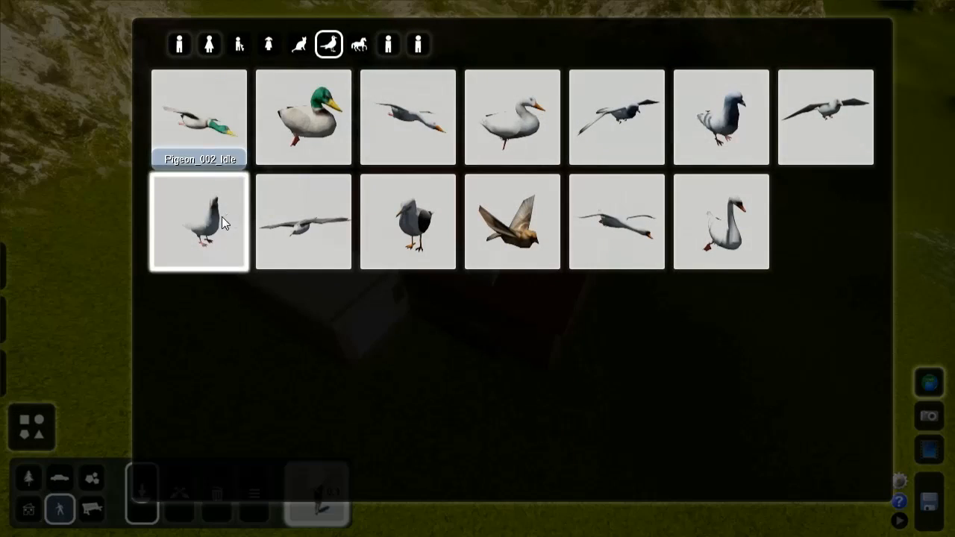
left_click(223, 216)
Step: Place four pigeons spread out on the tiled dormer roof of the brick house
key("w")
right_click_drag(416, 273, 475, 241)
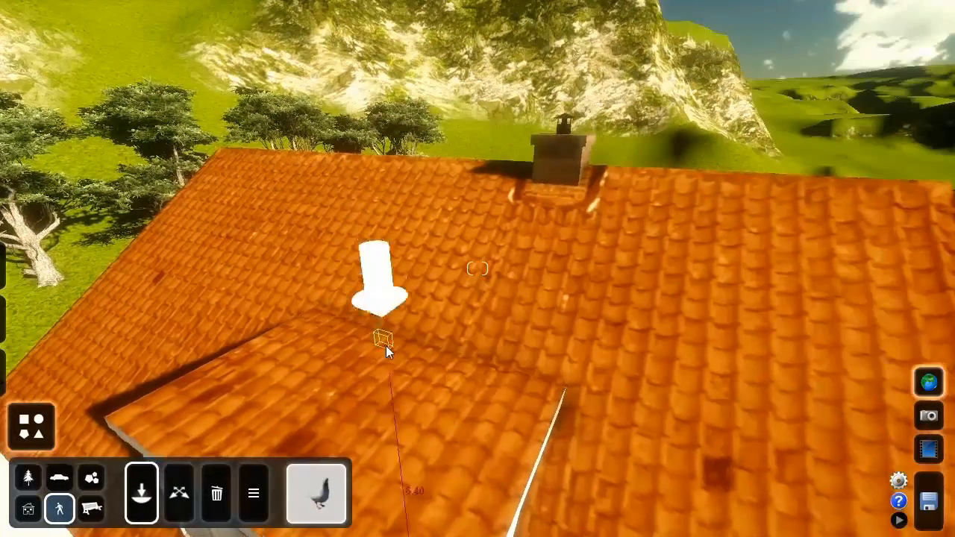
left_click(330, 370)
left_click(445, 422)
left_click(403, 373)
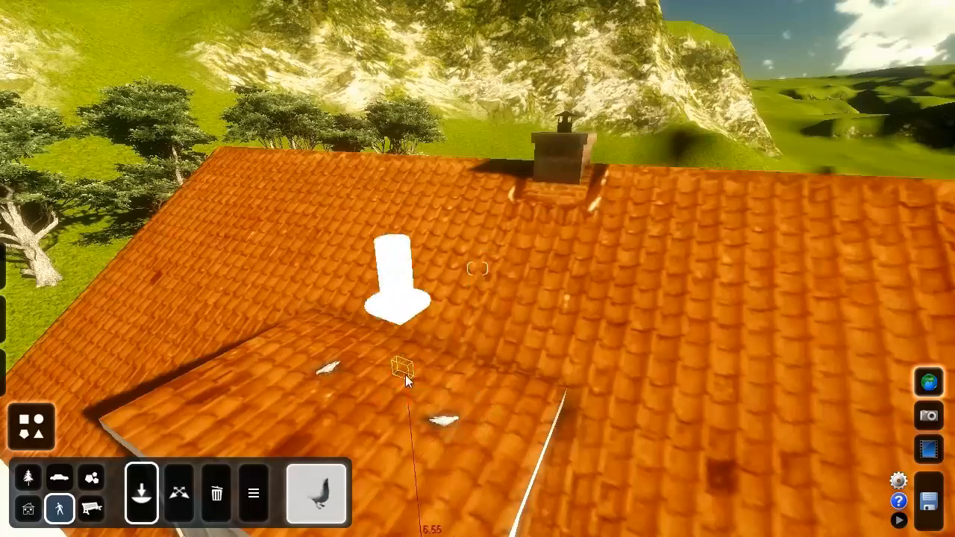
left_click(241, 423)
Step: Place another pigeon on top of the house's chimney, beside the chimney cap
key("d")
right_click_drag(478, 269, 430, 364)
key("w")
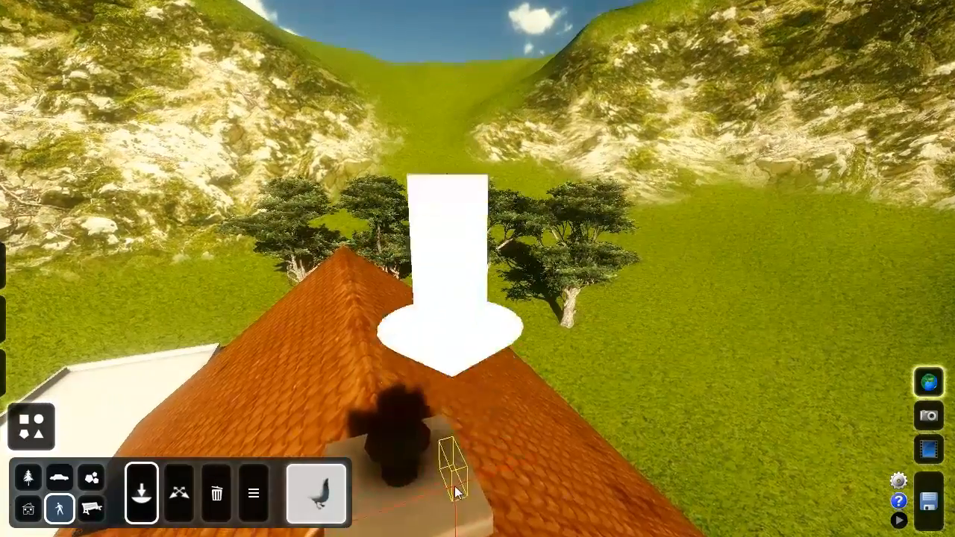
left_click(455, 488)
left_click(527, 456)
key("d")
right_click_drag(527, 456, 330, 447)
key("a")
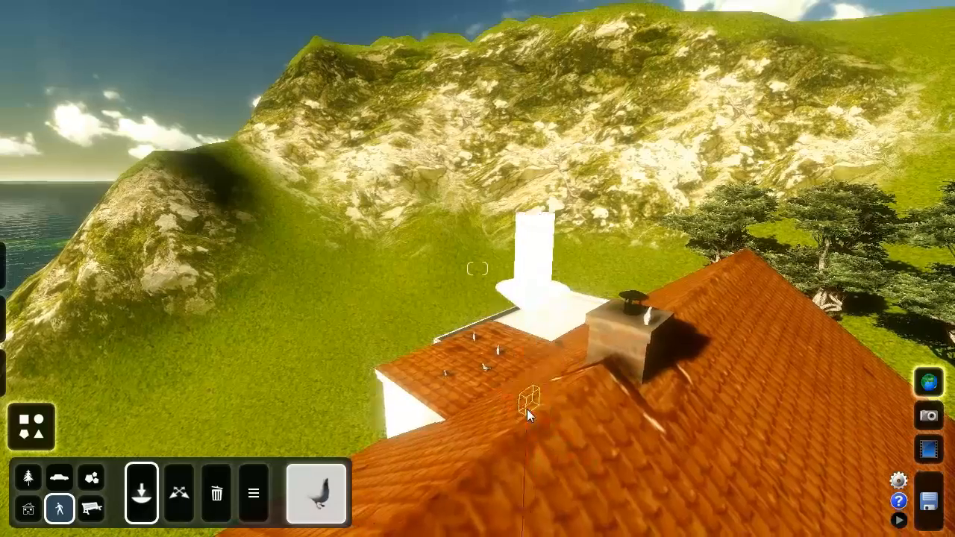